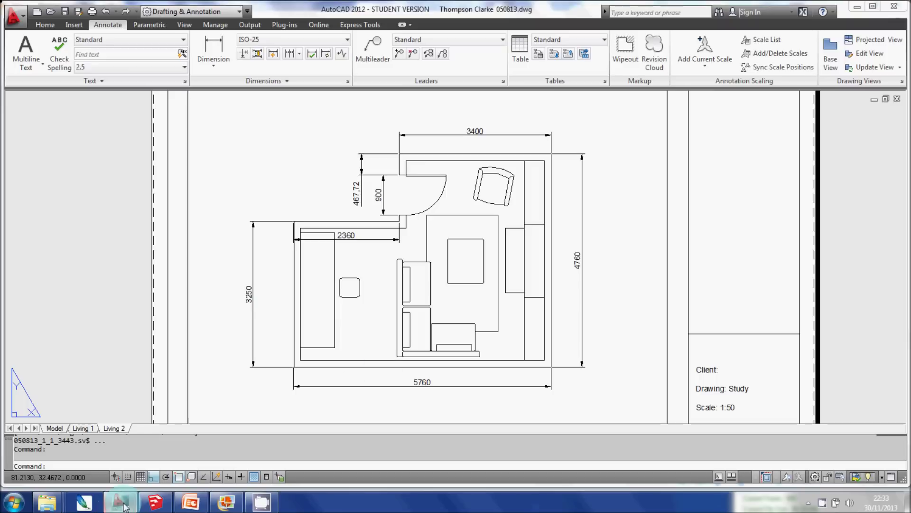
- Show the Annotate tools over the L-shaped AutoCAD floor plan, then go to SketchUp
click(109, 27)
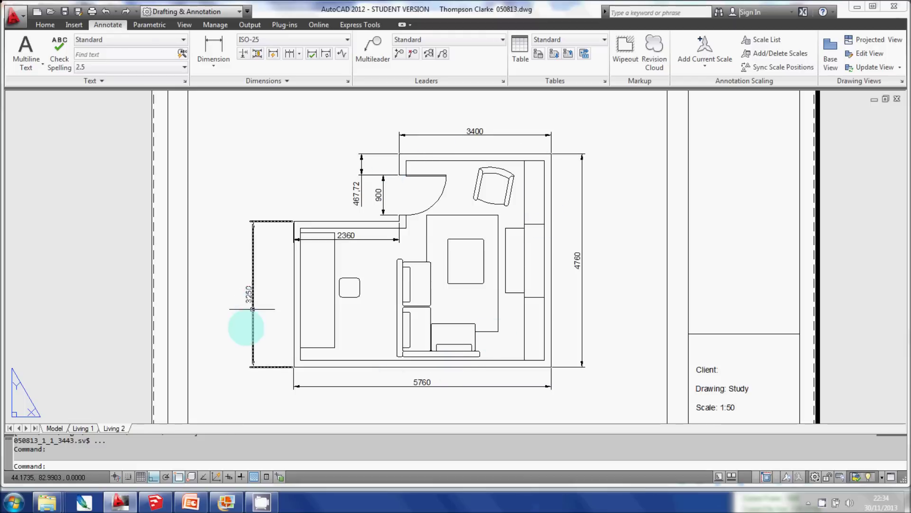
click(155, 503)
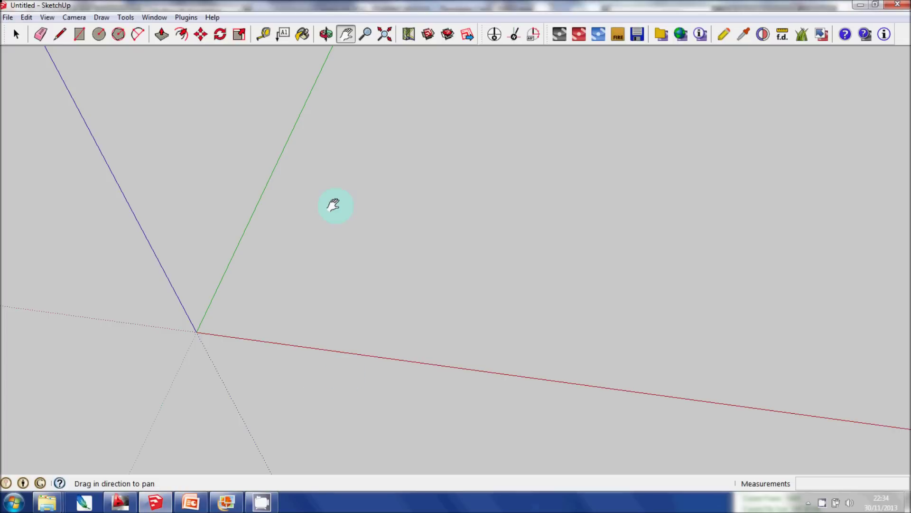
- Import the 'Floor plan for Tutoiral' JPEG and lay it flat with one corner at the origin
click(7, 17)
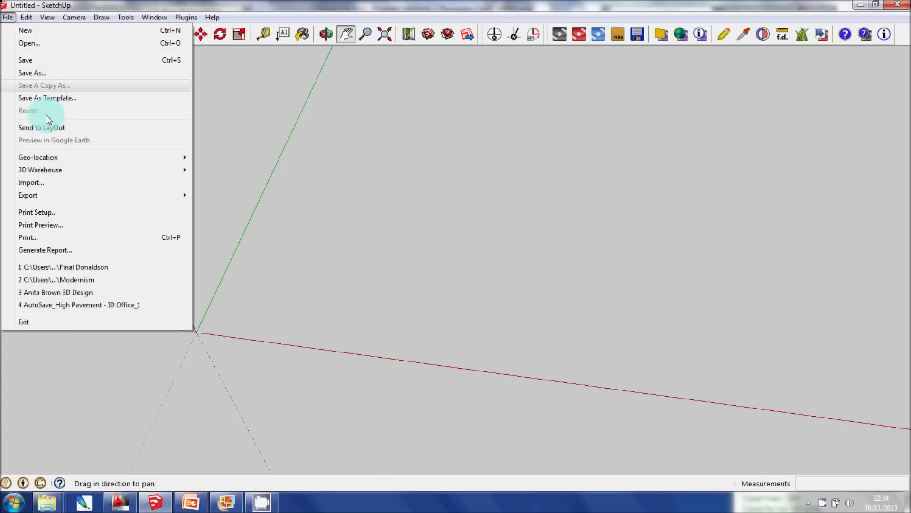
click(66, 180)
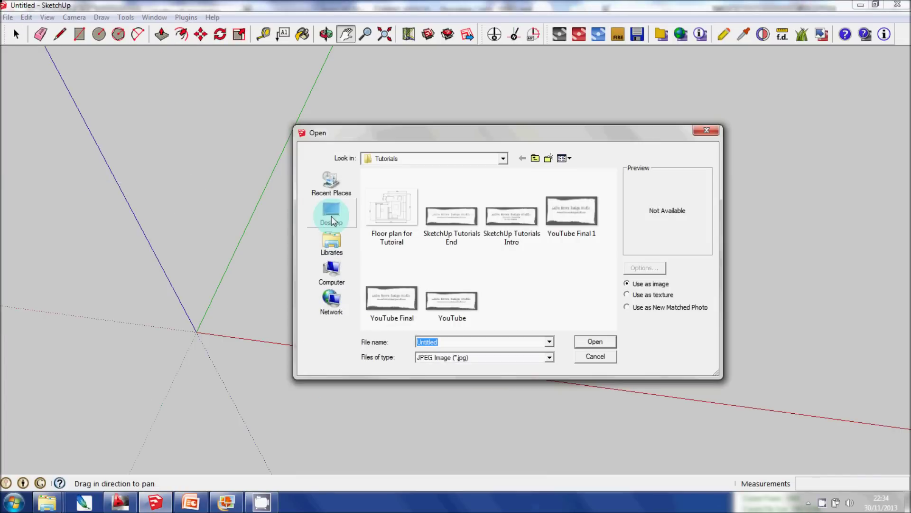
double_click(383, 213)
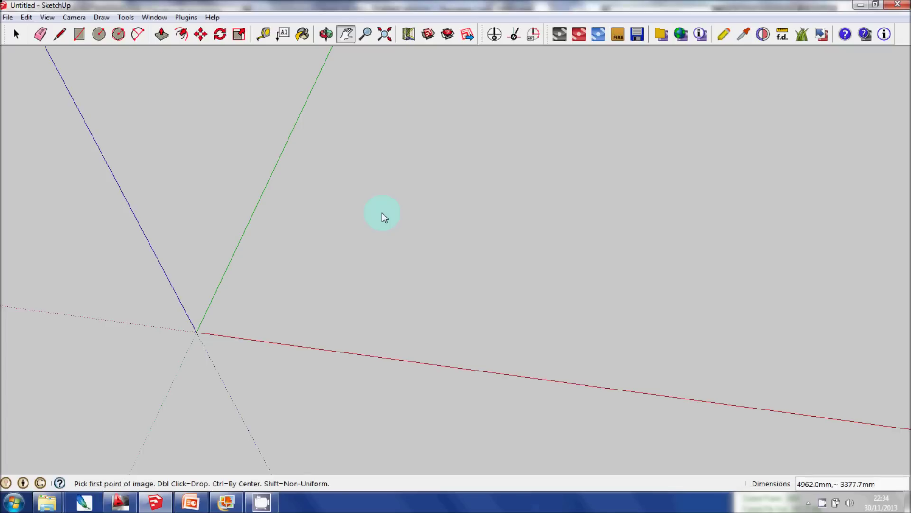
click(201, 329)
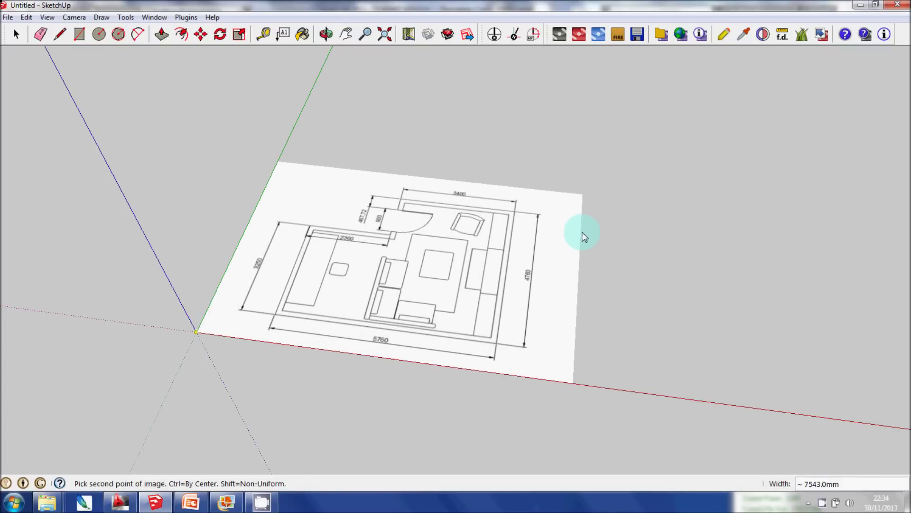
click(584, 231)
key(h)
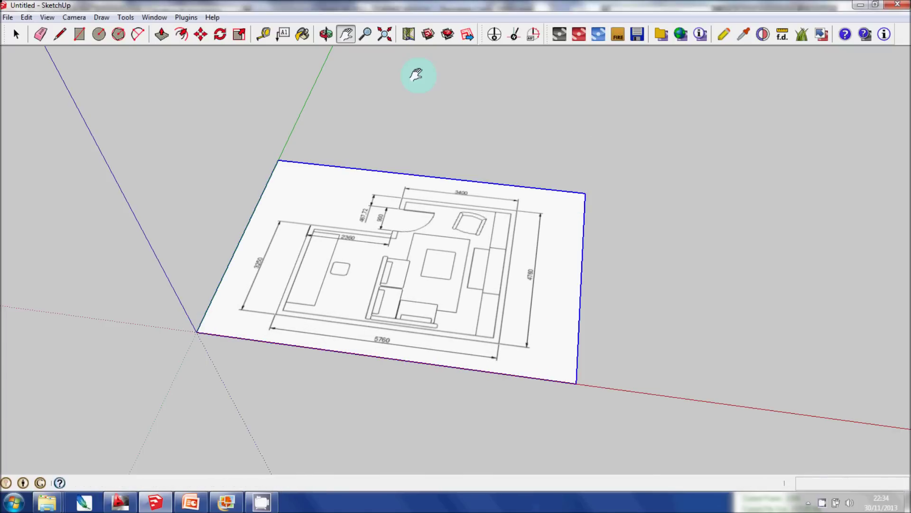
click(73, 17)
- Switch to the Top standard view with parallel projection so the plan image is face-on
mouse_move(109, 57)
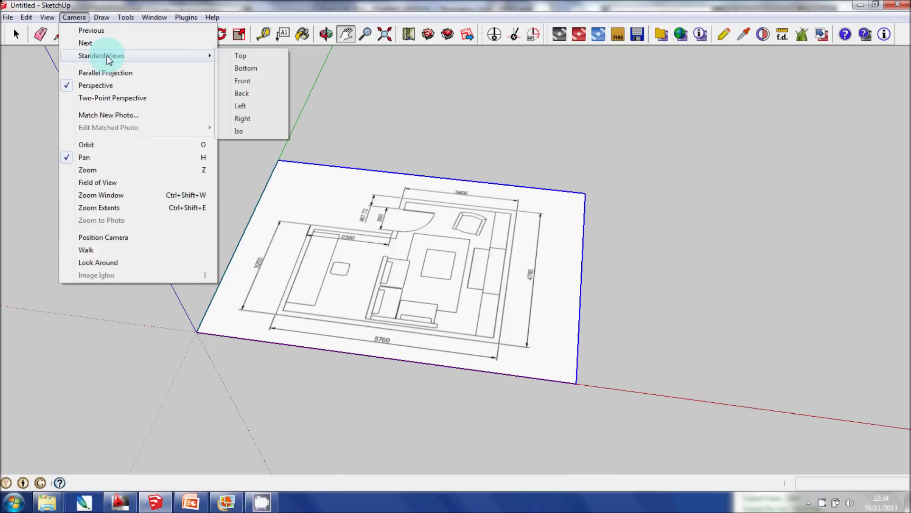
click(245, 55)
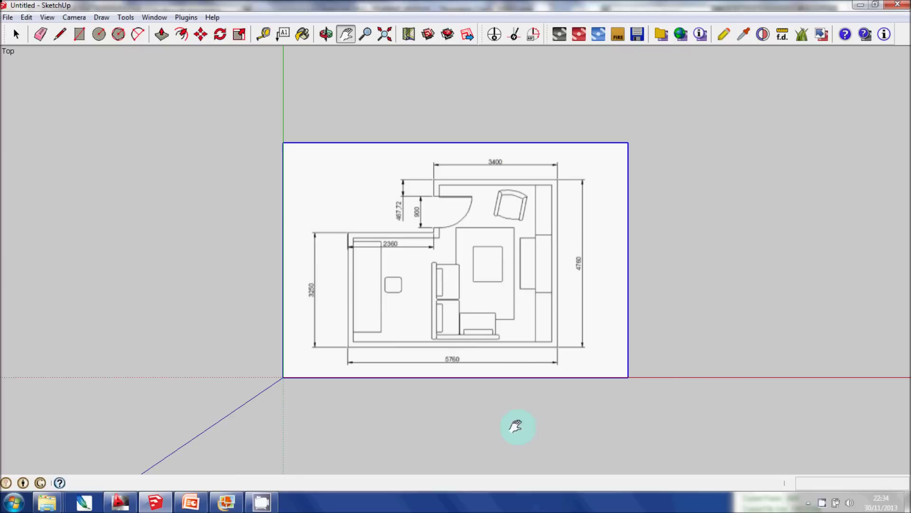
click(74, 19)
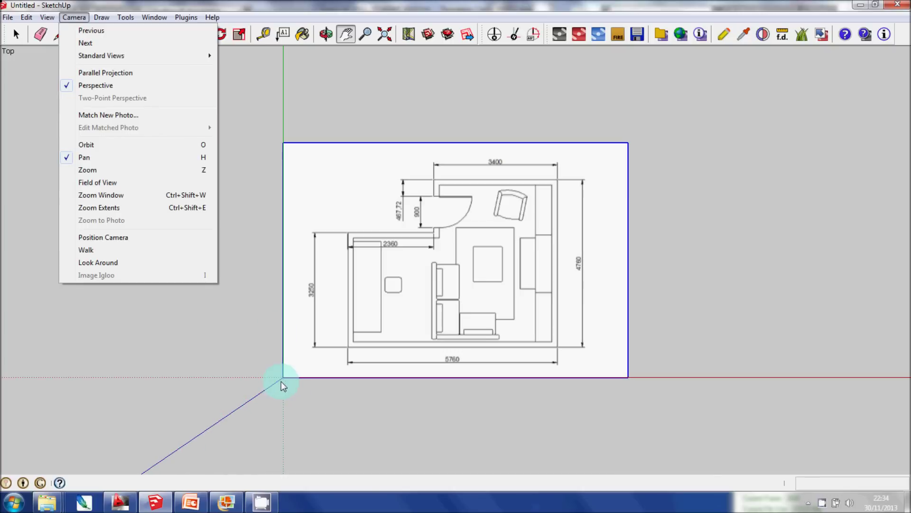
click(158, 76)
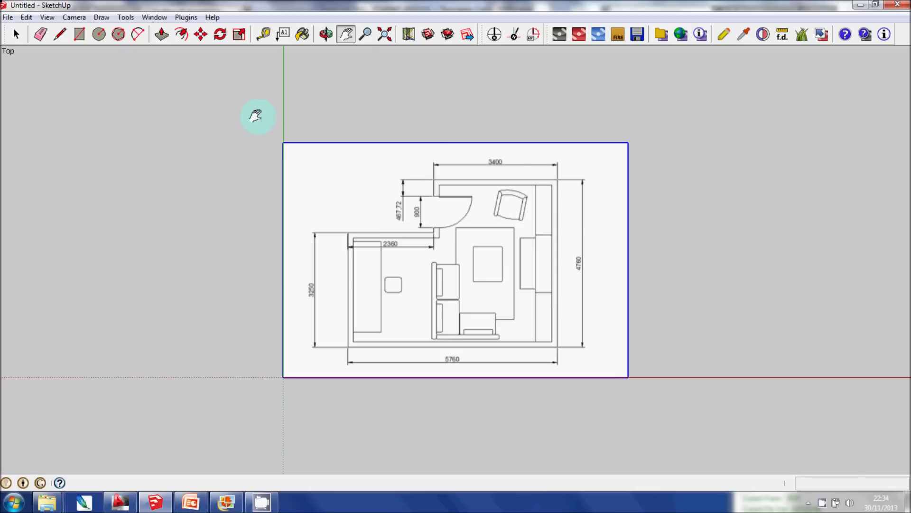
- Move the floor-plan image right along the red axis, leaving the origin clear
click(204, 38)
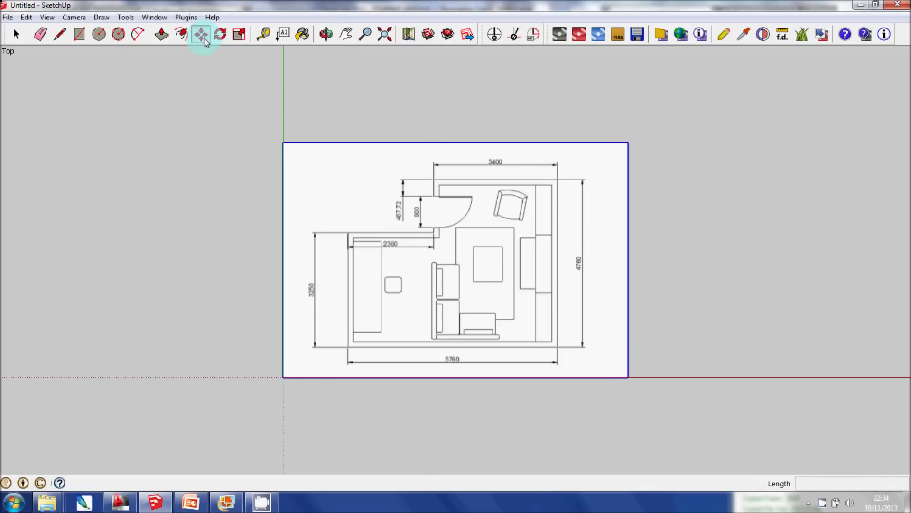
click(433, 252)
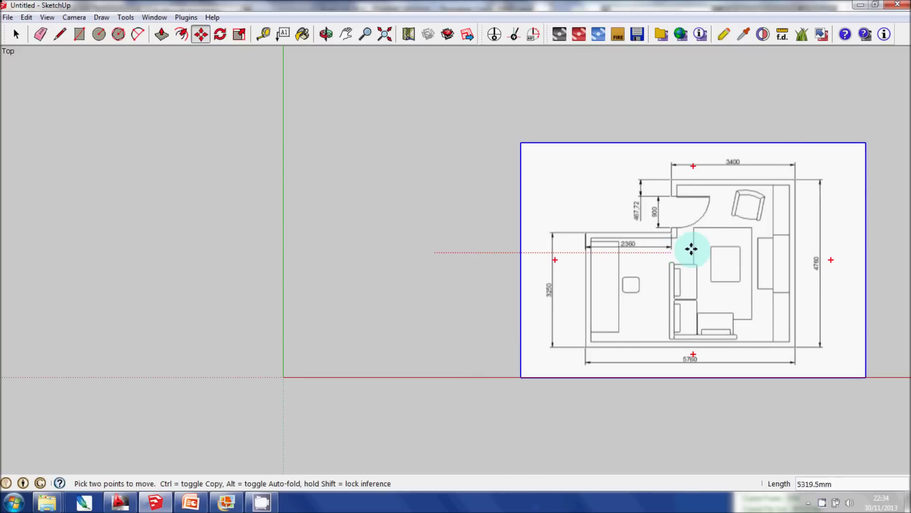
click(746, 248)
click(348, 40)
drag(412, 167, 256, 163)
click(201, 34)
click(471, 238)
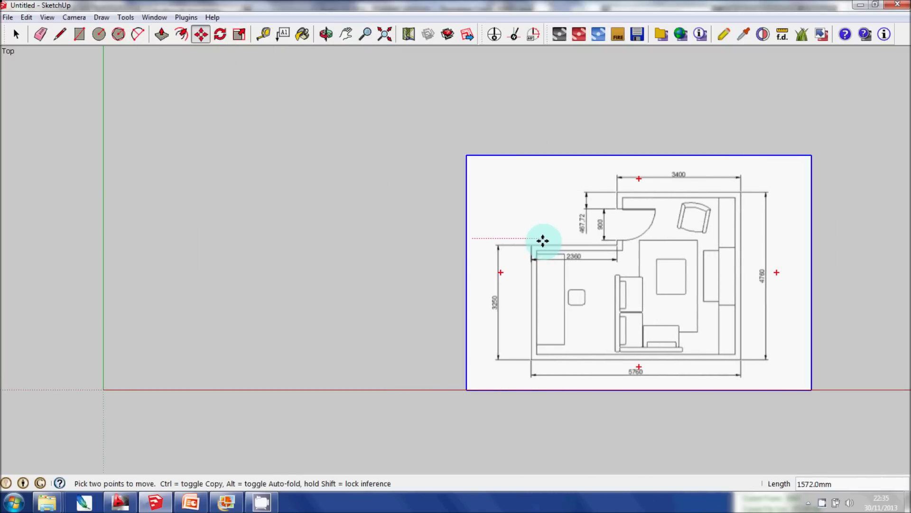
click(597, 241)
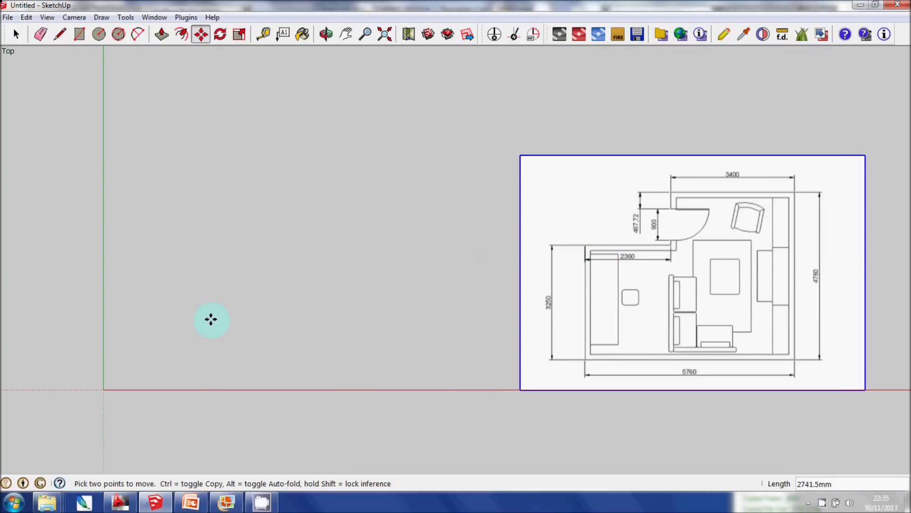
click(61, 34)
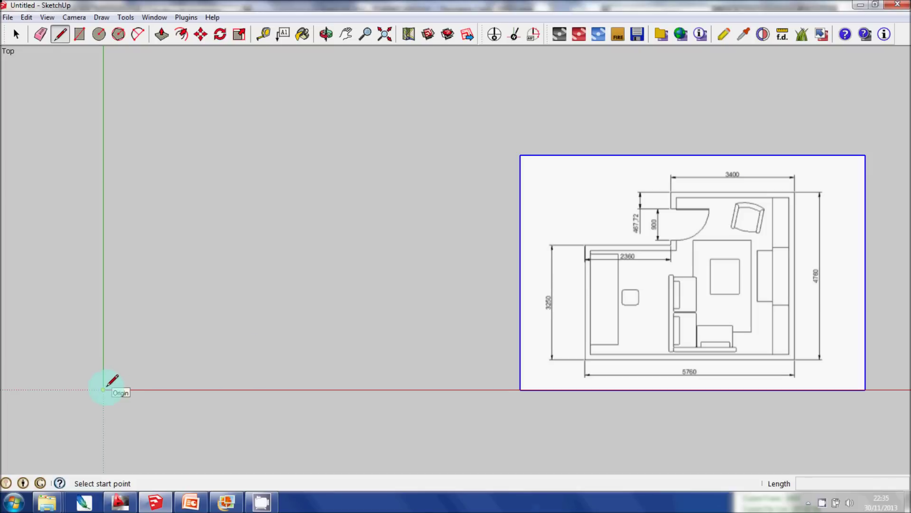
- Draw the first outline edges from the origin: 3250 mm up the green axis, 2360 mm across
click(103, 389)
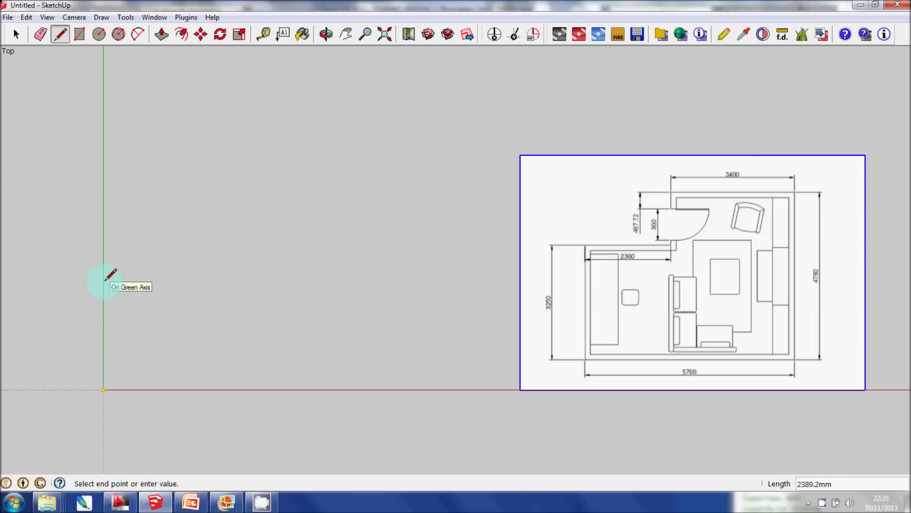
text(3250)
key(Return)
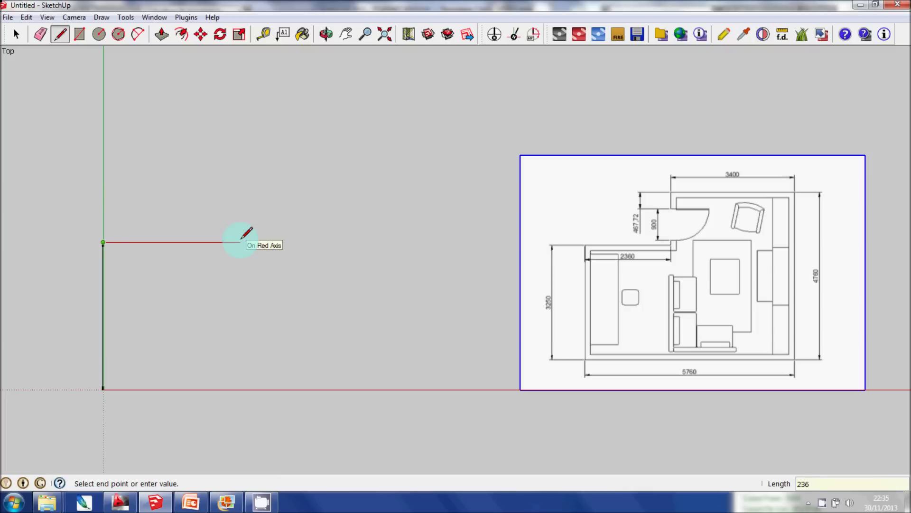
key(Return)
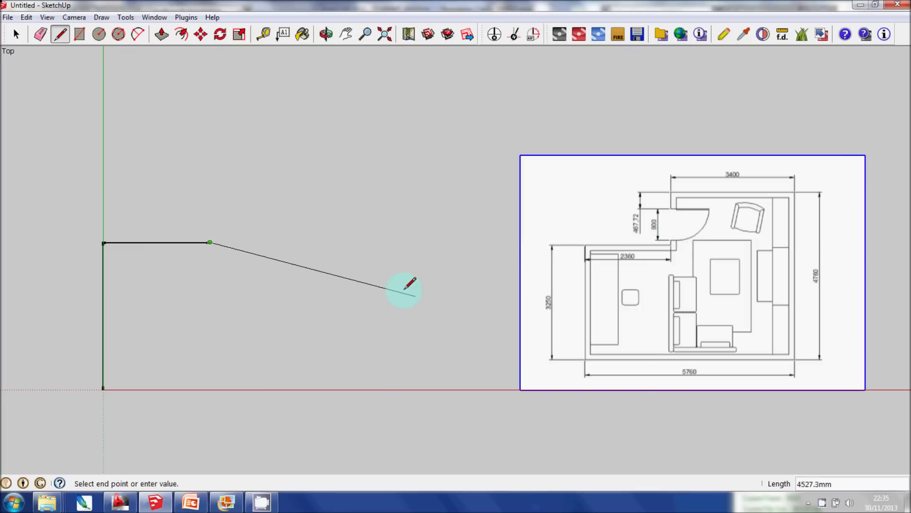
click(119, 504)
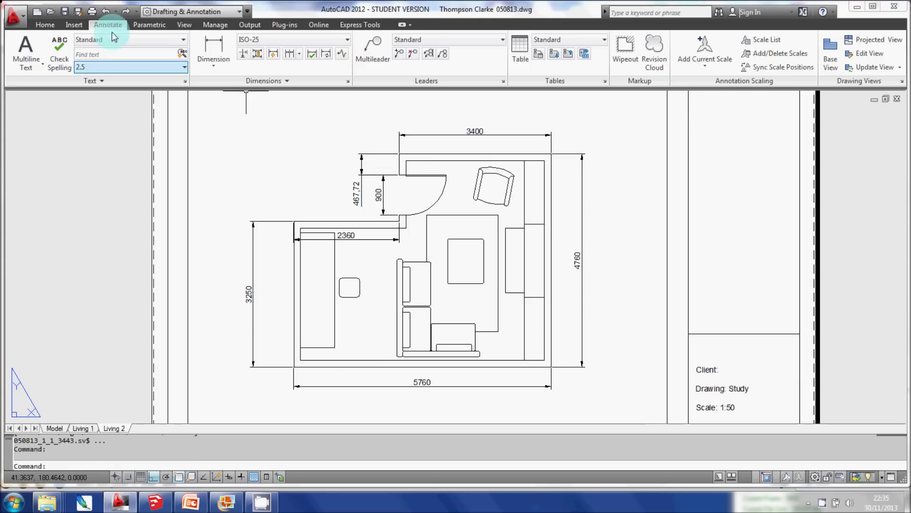
- Measure the short wall step beside the doorway in AutoCAD (142.2810), then return to SketchUp
click(45, 24)
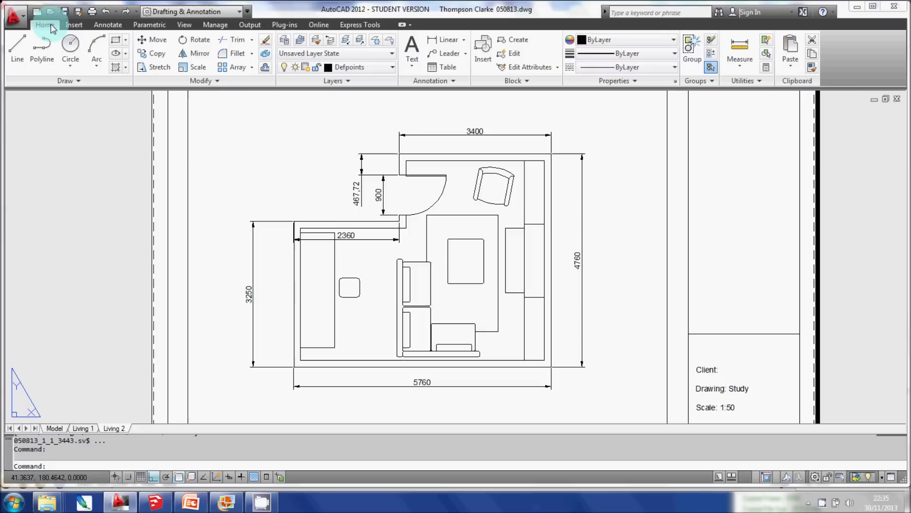
click(724, 50)
click(392, 271)
click(393, 263)
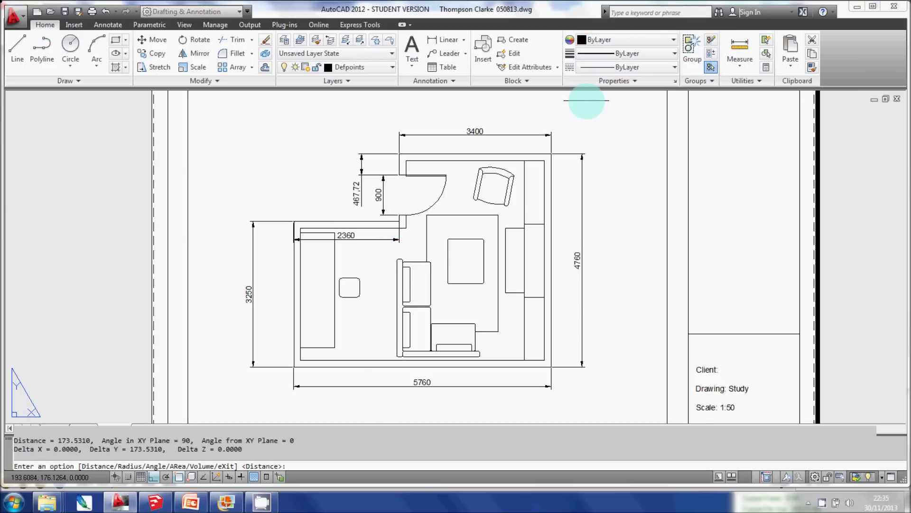
click(740, 47)
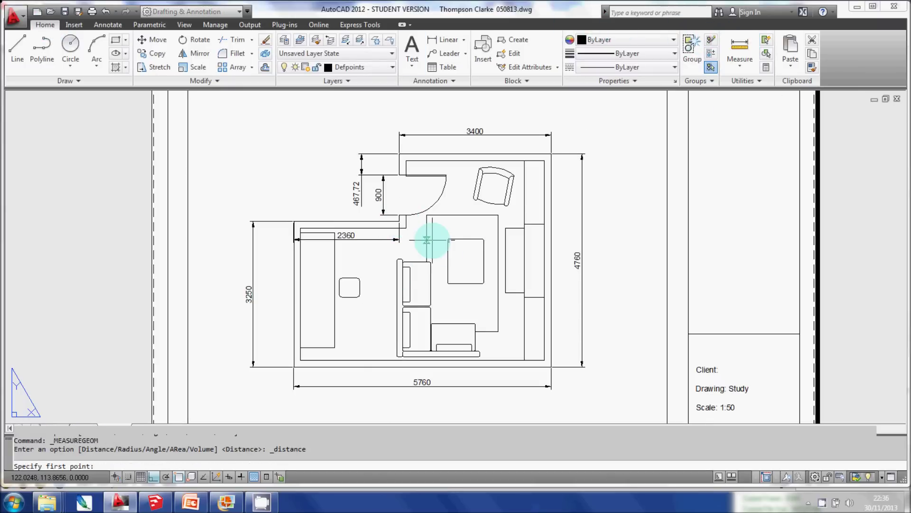
click(399, 223)
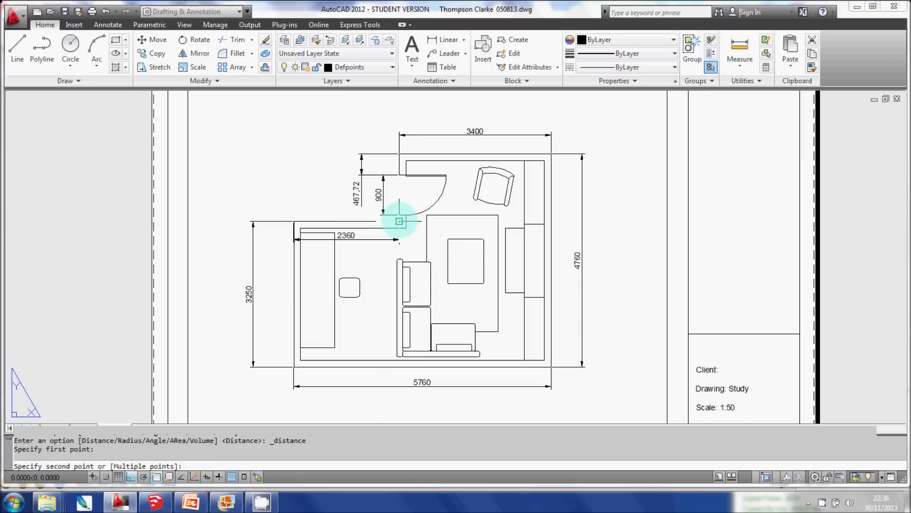
click(399, 213)
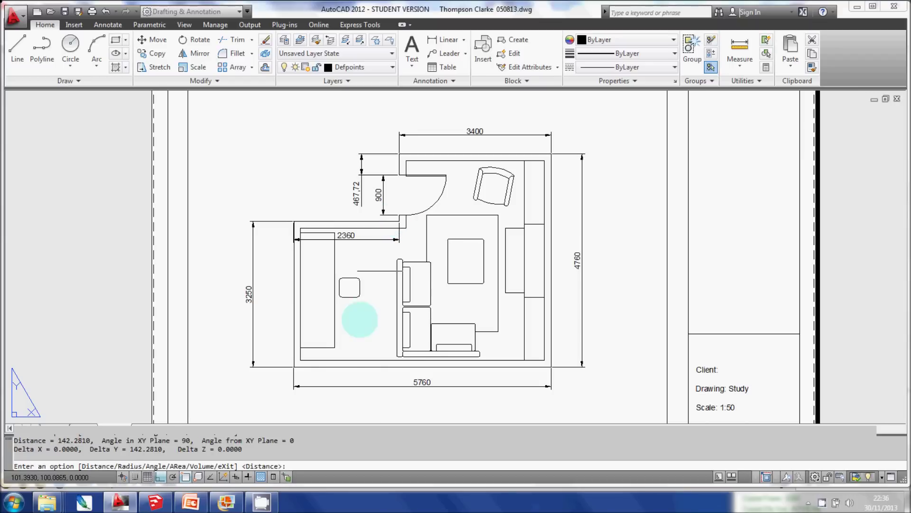
click(156, 501)
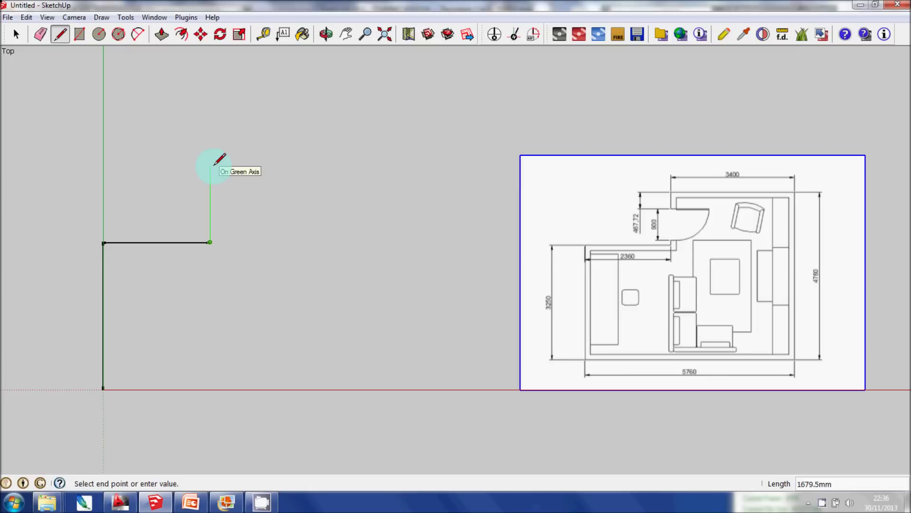
- Add the step edge, a 3400 mm edge and a 4760 mm edge, then close the outline at the origin
text(142)
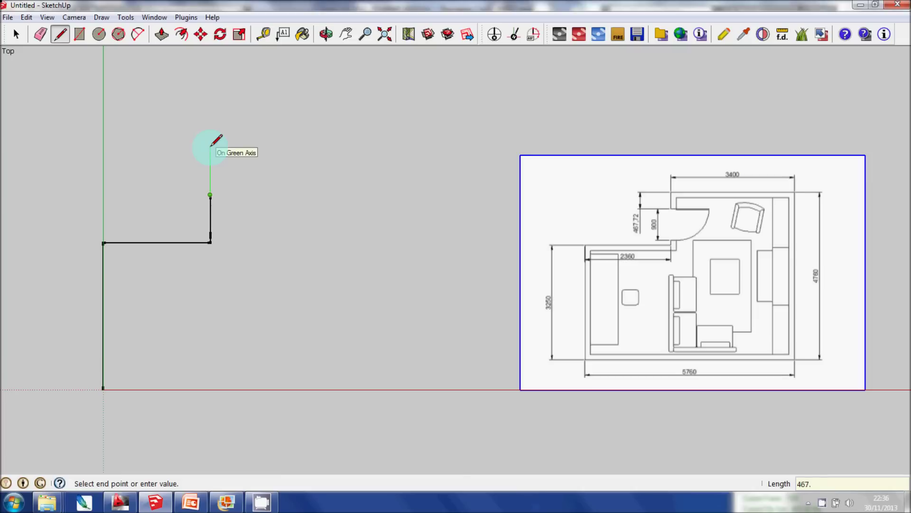
key(Return)
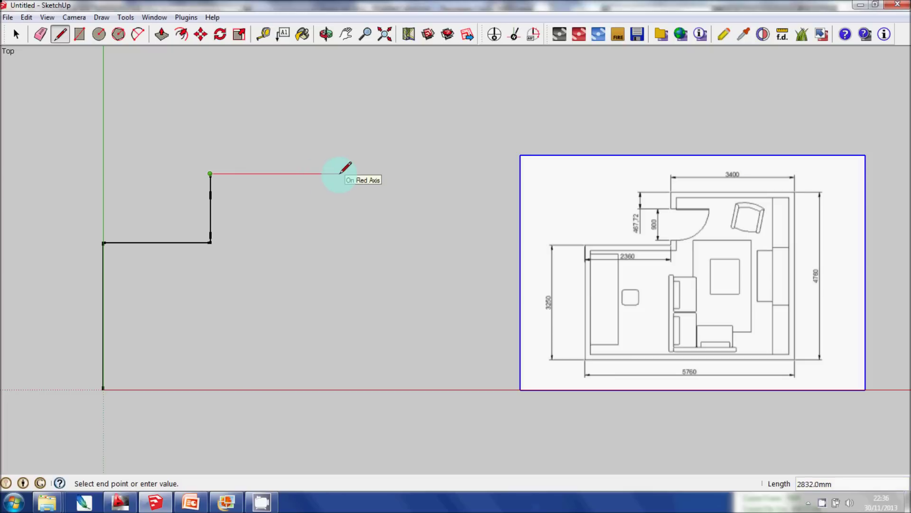
key(Return)
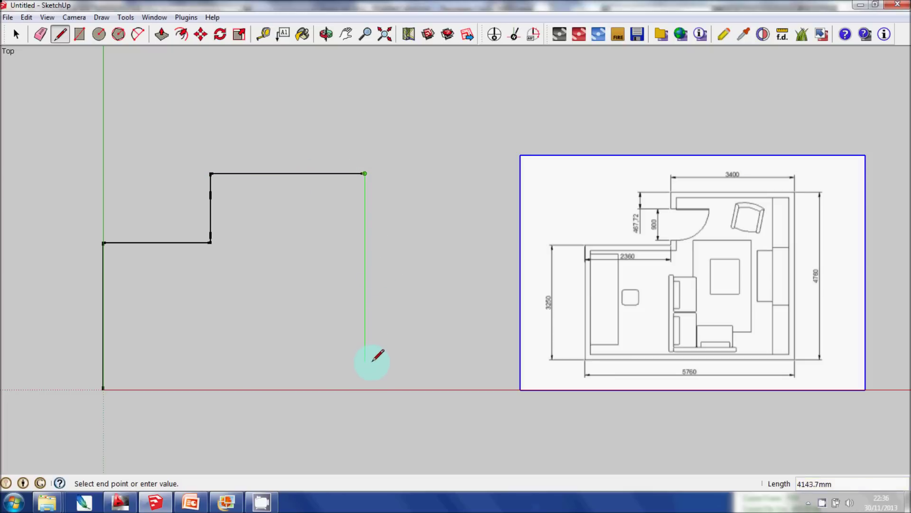
text(4760)
key(Return)
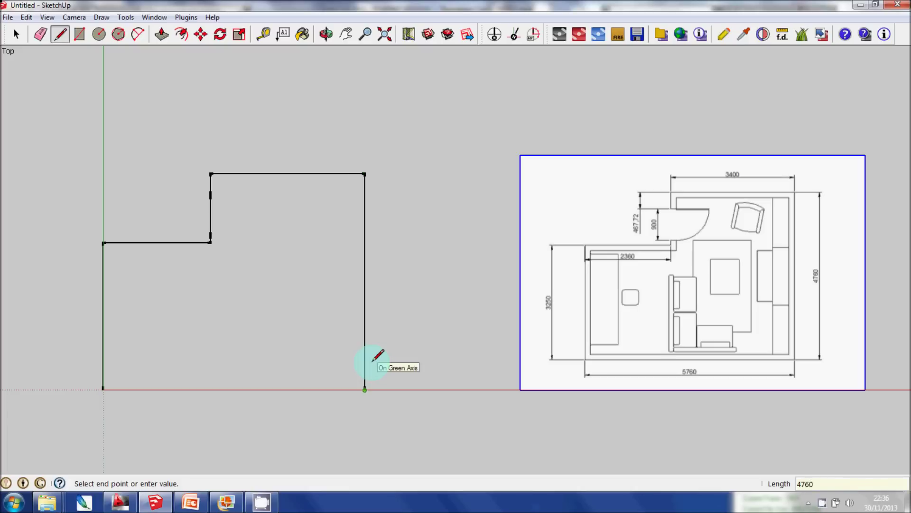
click(104, 390)
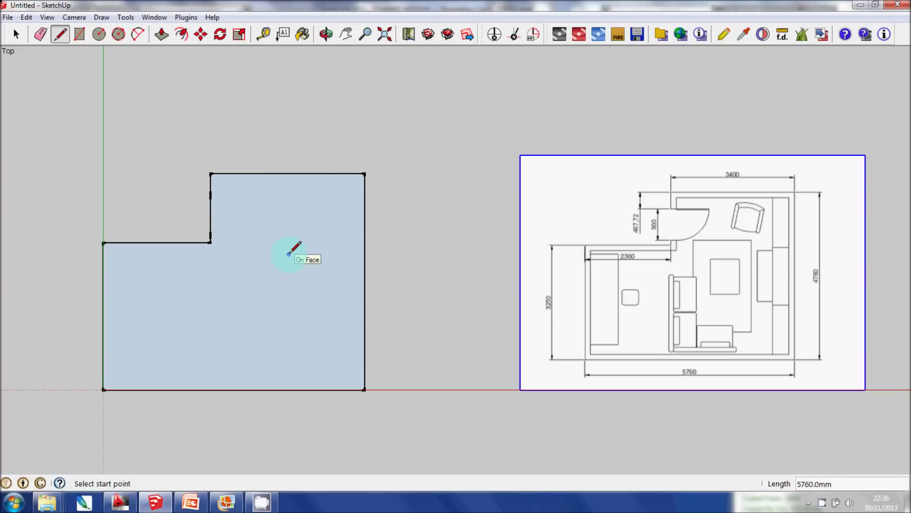
click(265, 33)
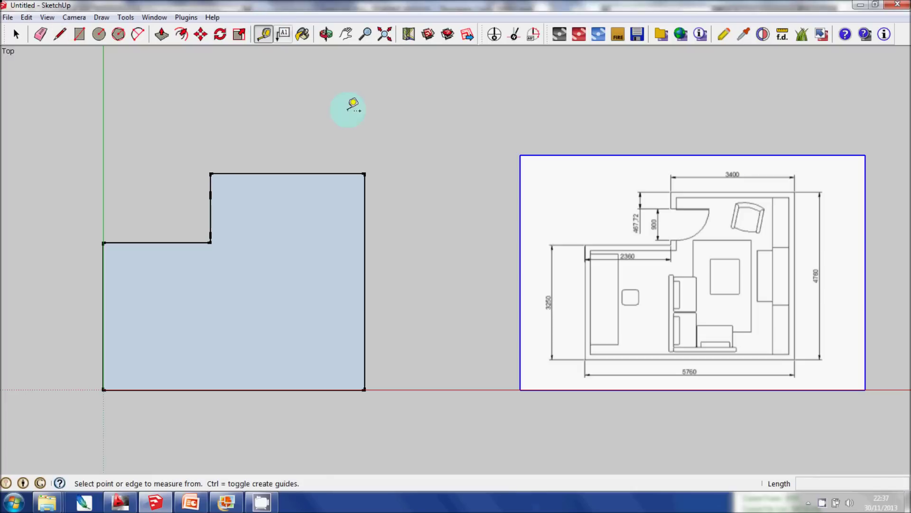
click(364, 173)
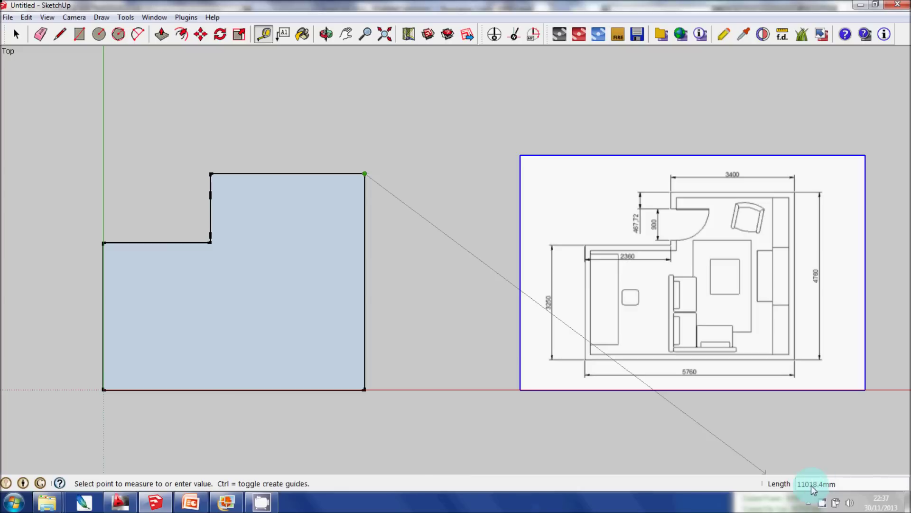
click(365, 389)
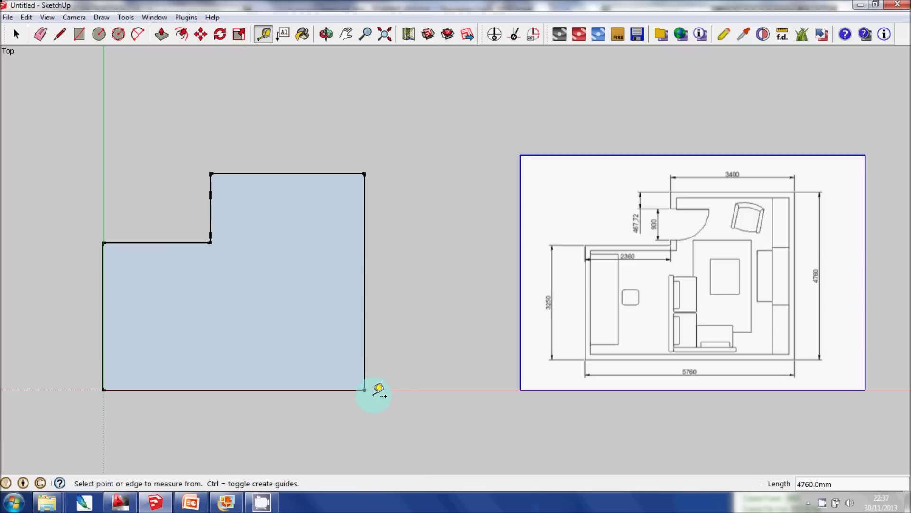
click(365, 389)
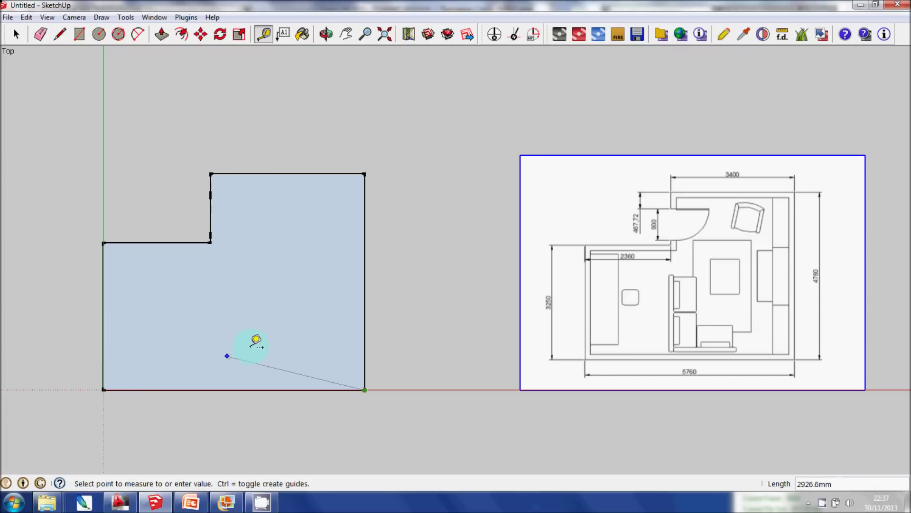
click(420, 329)
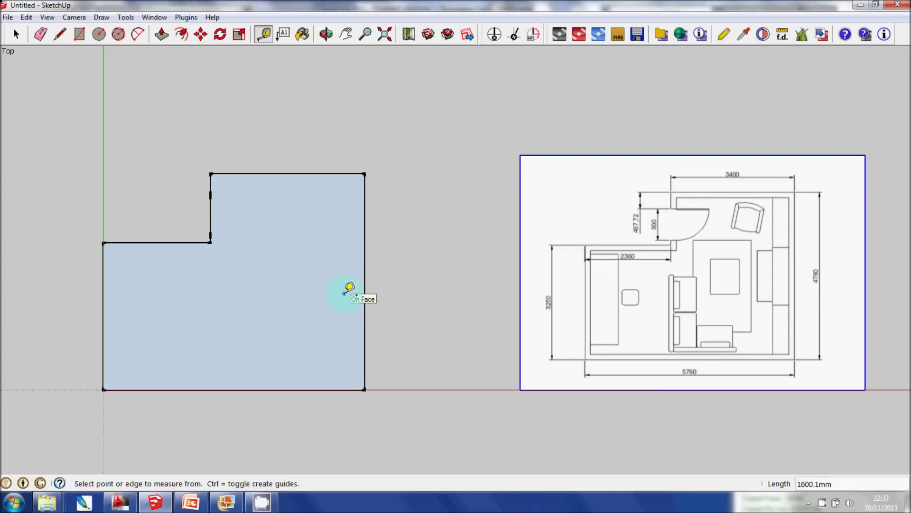
- Offset the L-shaped face's outline 150 mm inward, undoing a first misplaced offset
click(180, 44)
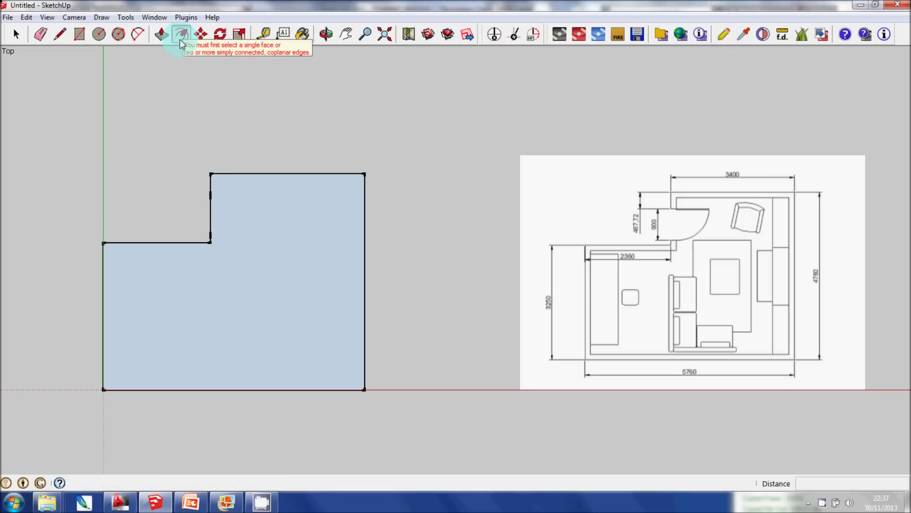
click(221, 214)
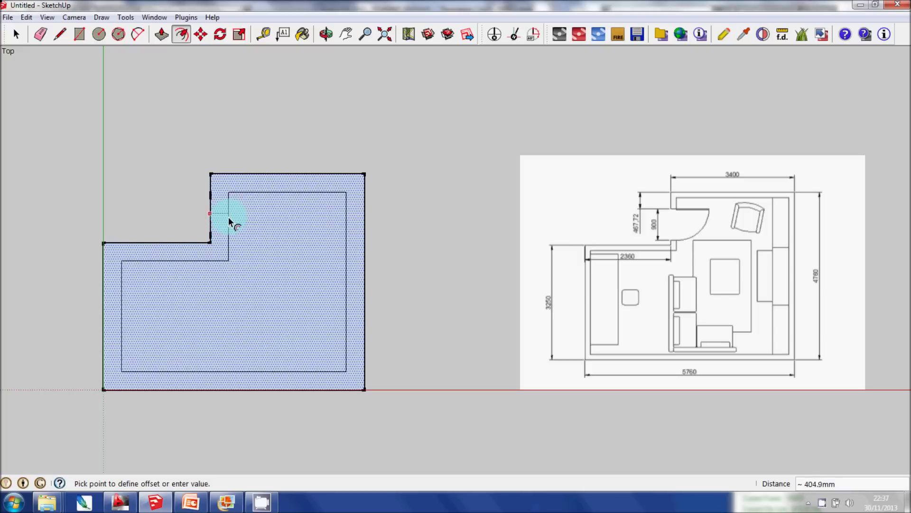
click(227, 219)
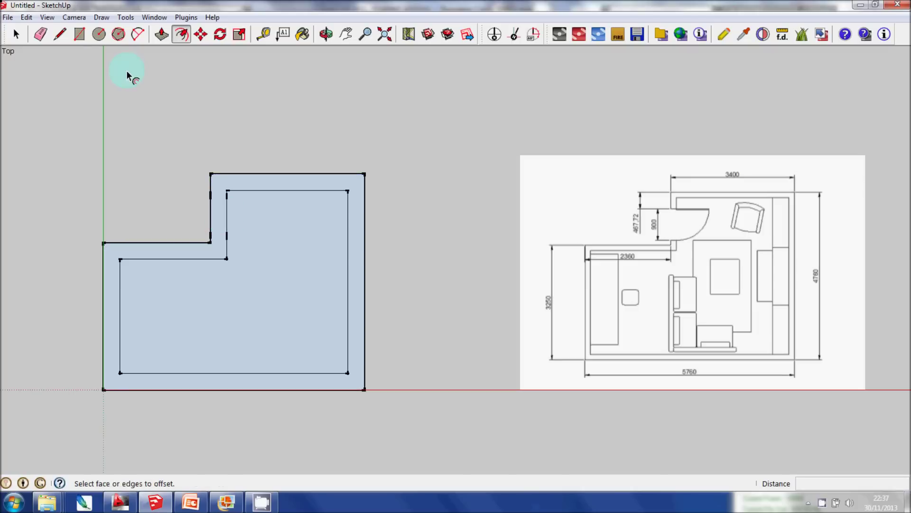
click(26, 17)
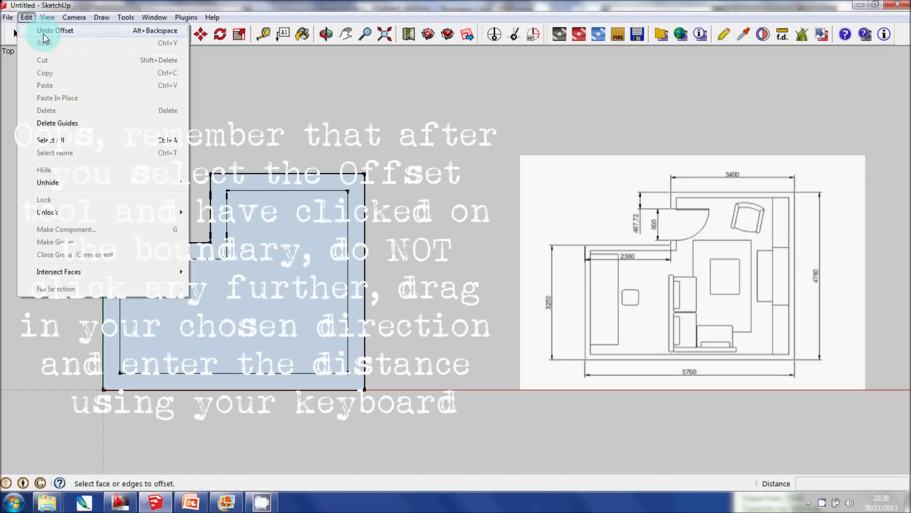
click(44, 30)
click(214, 219)
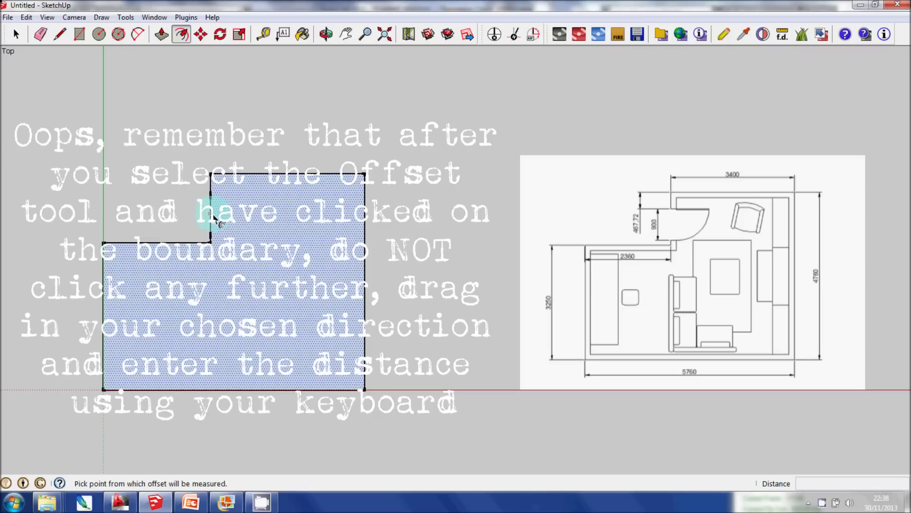
click(215, 219)
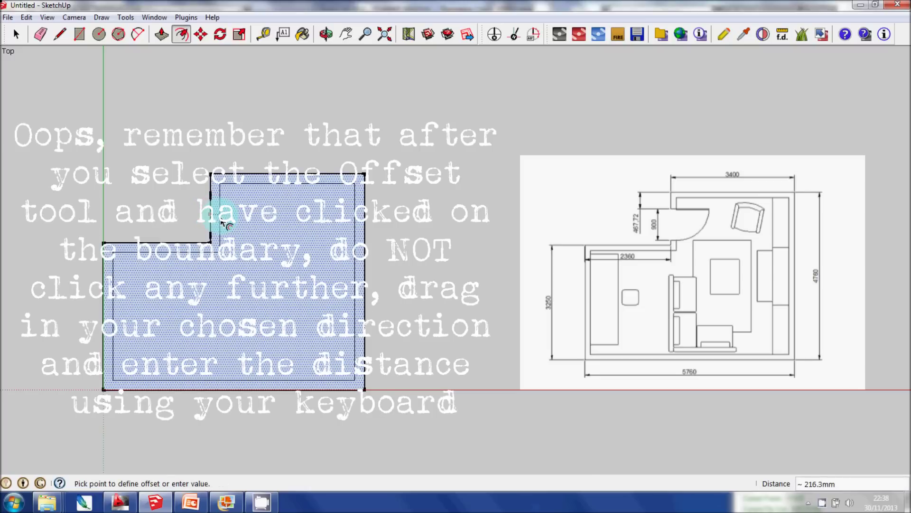
text(150)
key(Return)
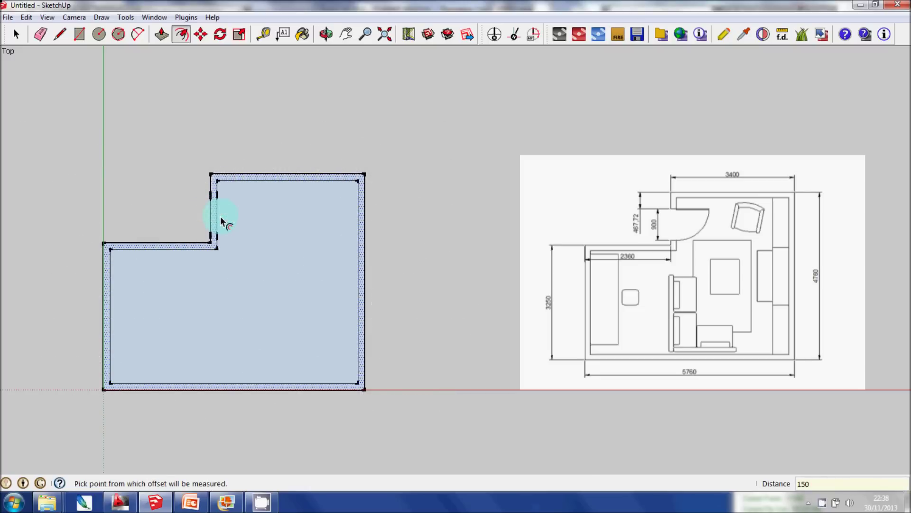
click(16, 34)
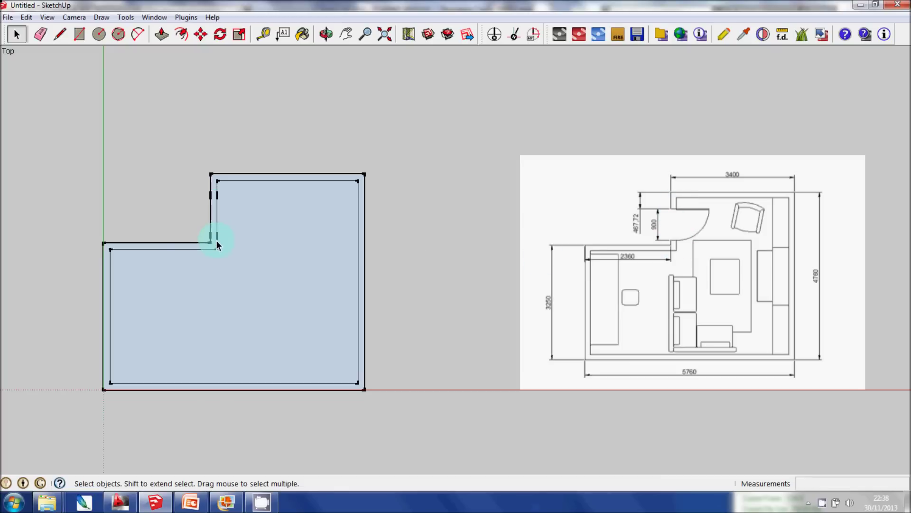
- Draw two 150 mm lines across the wall band on the notch's short vertical wall
click(60, 34)
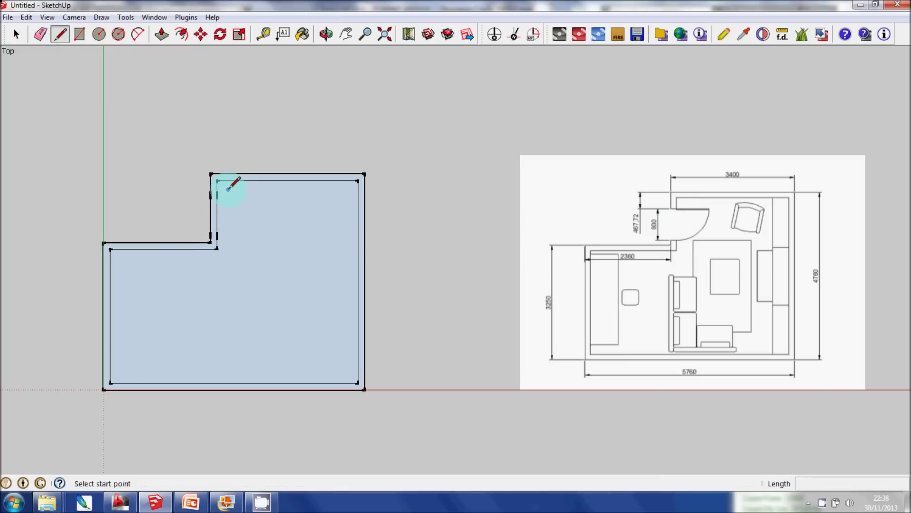
click(217, 194)
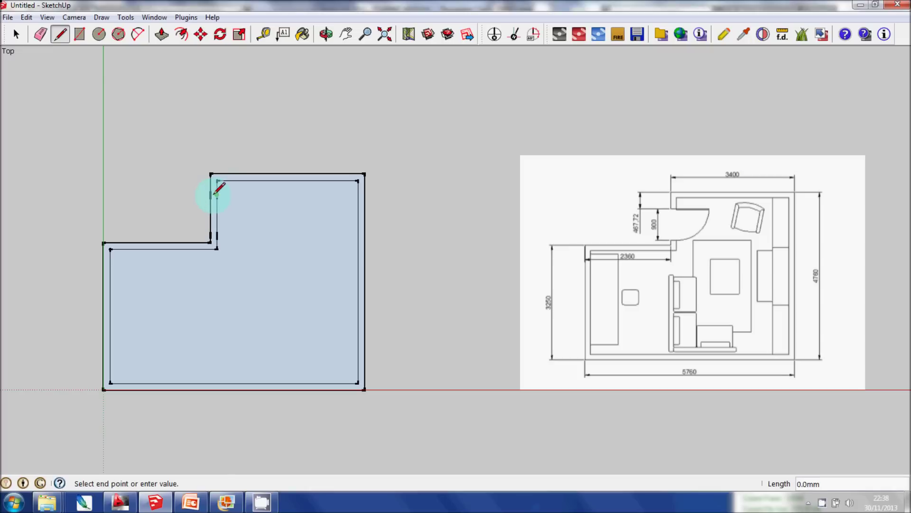
click(211, 195)
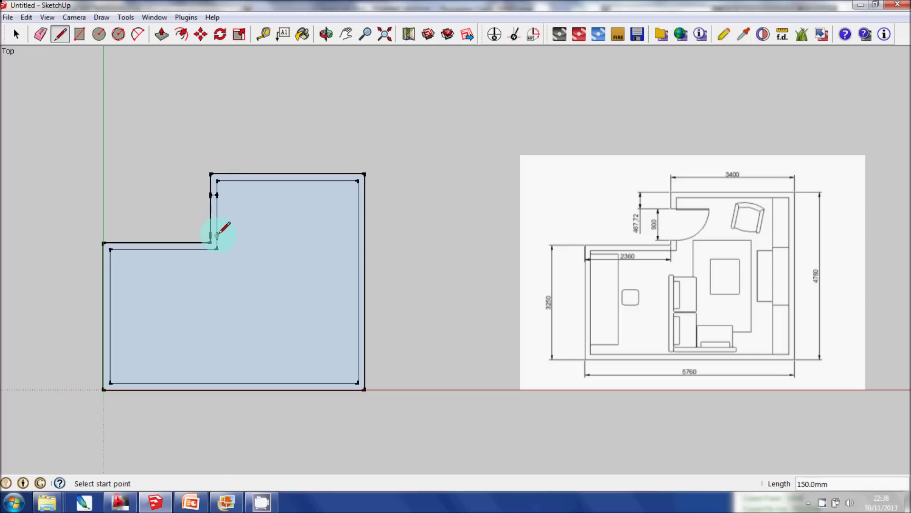
click(217, 232)
click(210, 235)
- Switch to perspective and orbit to a tilted view of the outline and floor-plan image
click(74, 17)
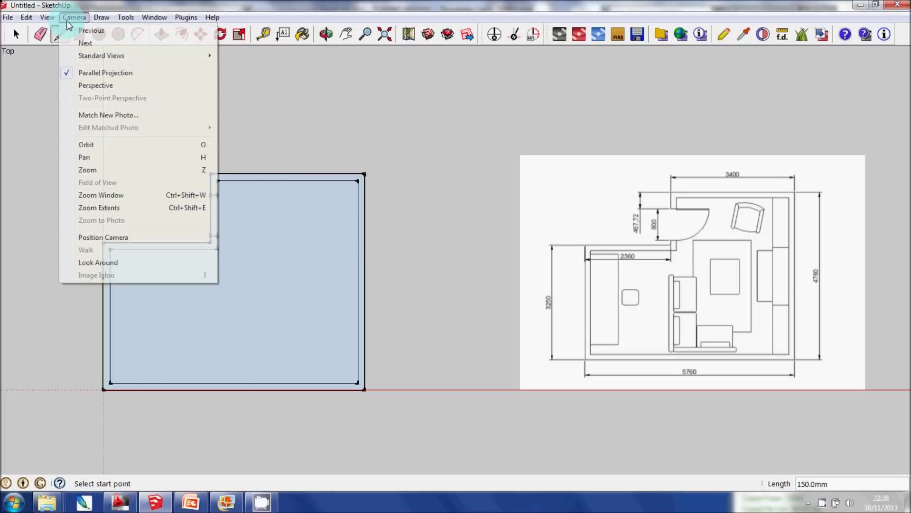
click(101, 85)
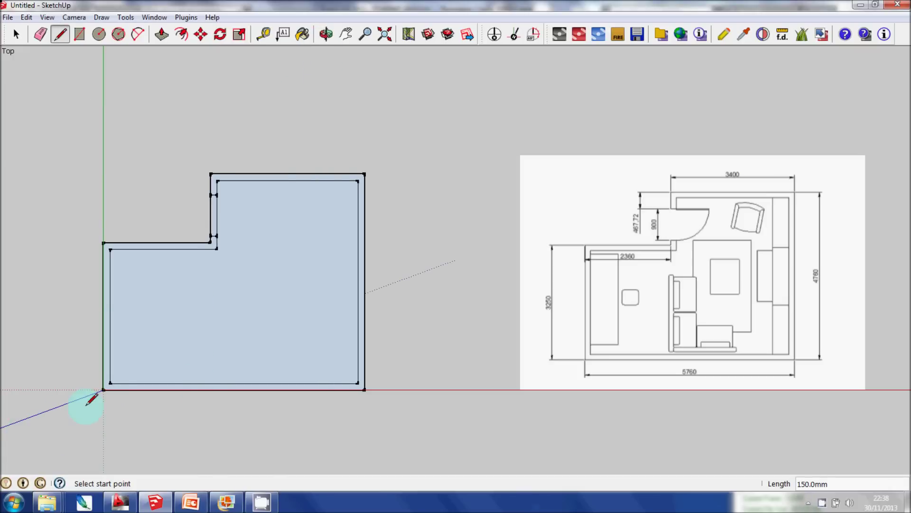
click(327, 37)
drag(433, 387, 433, 301)
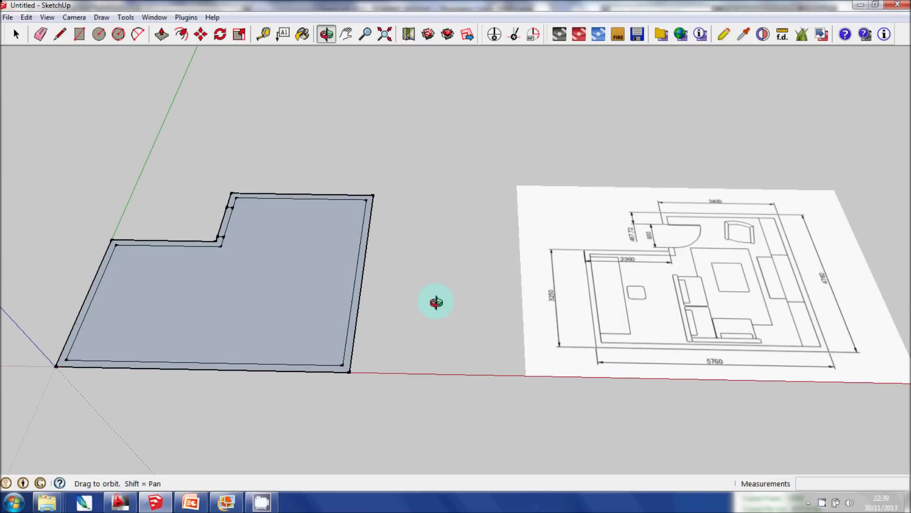
click(164, 38)
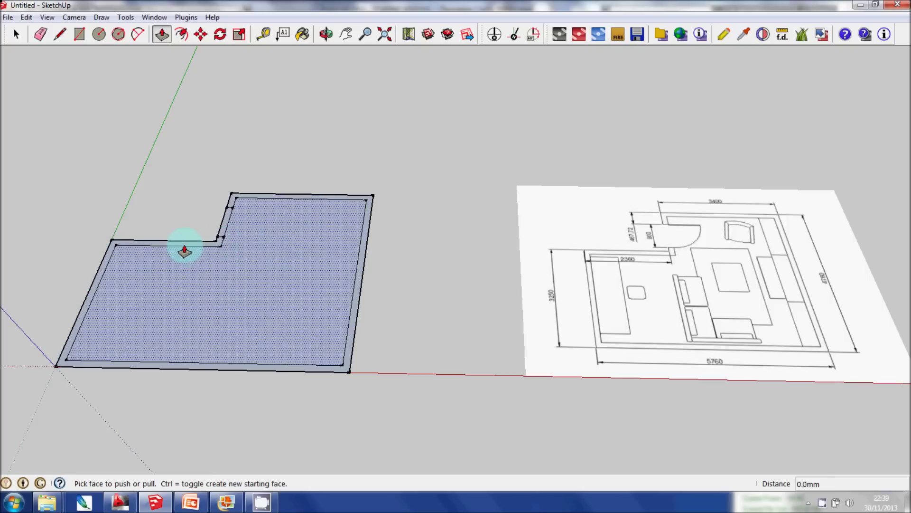
- Push/Pull the wall band up to a height of 2400 mm
drag(182, 246, 178, 206)
text(2400)
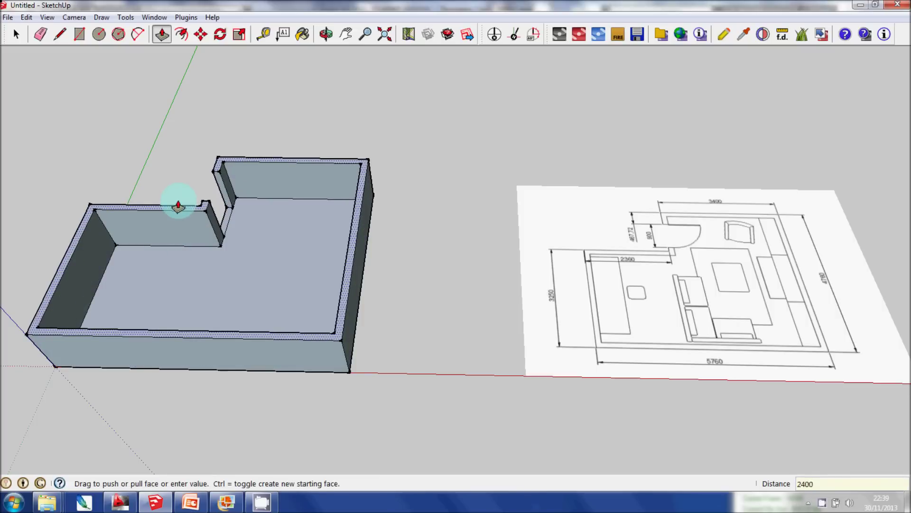
key(Return)
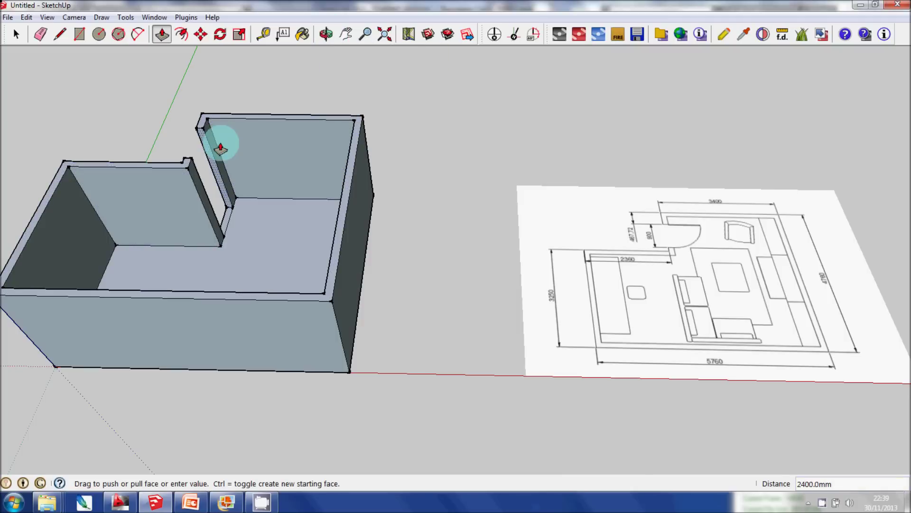
- Draw two lines across the top of the walls to cap the wall tops at the corners
click(65, 37)
click(203, 128)
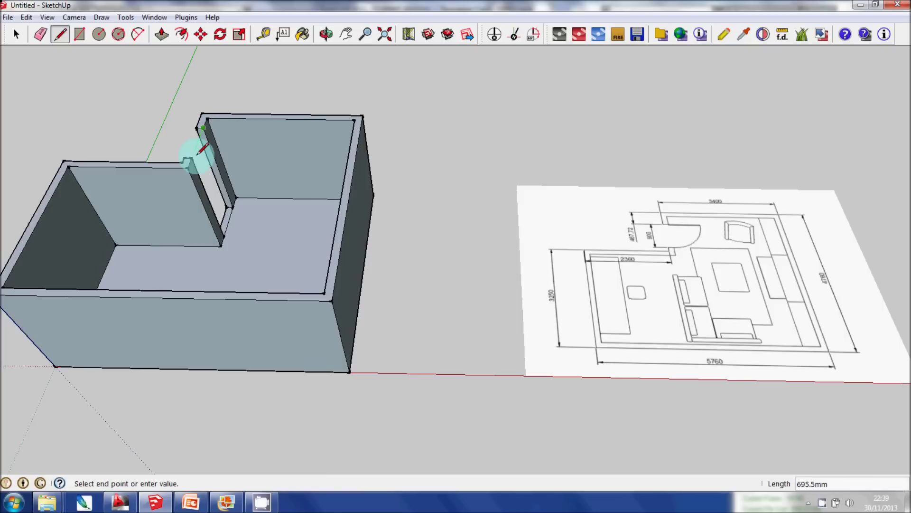
click(194, 158)
click(196, 128)
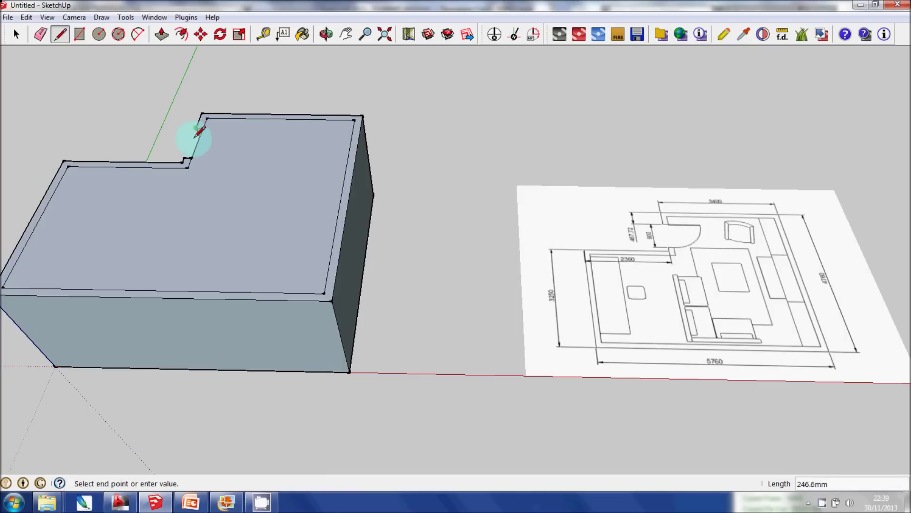
click(188, 156)
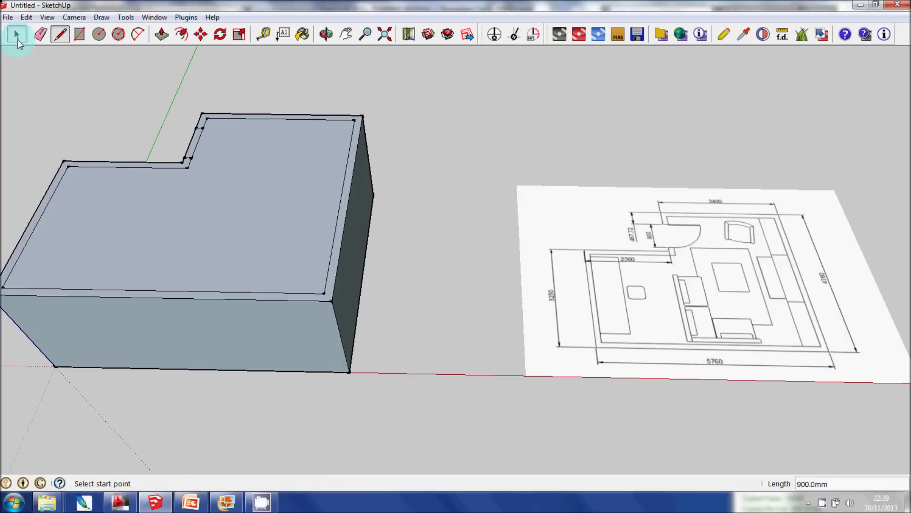
- Delete the inner top face so the room is open, then orbit to inspect the interior floor
click(18, 38)
click(238, 176)
key(Delete)
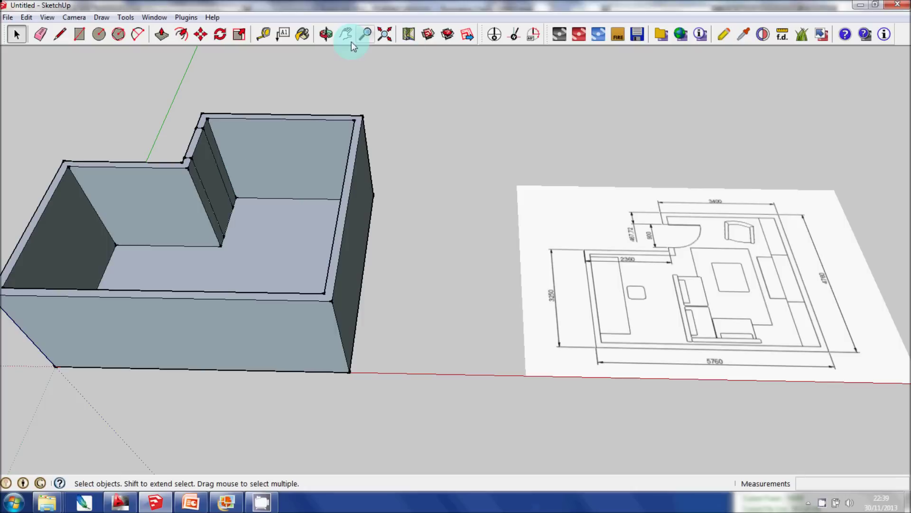
click(326, 34)
drag(405, 157, 412, 283)
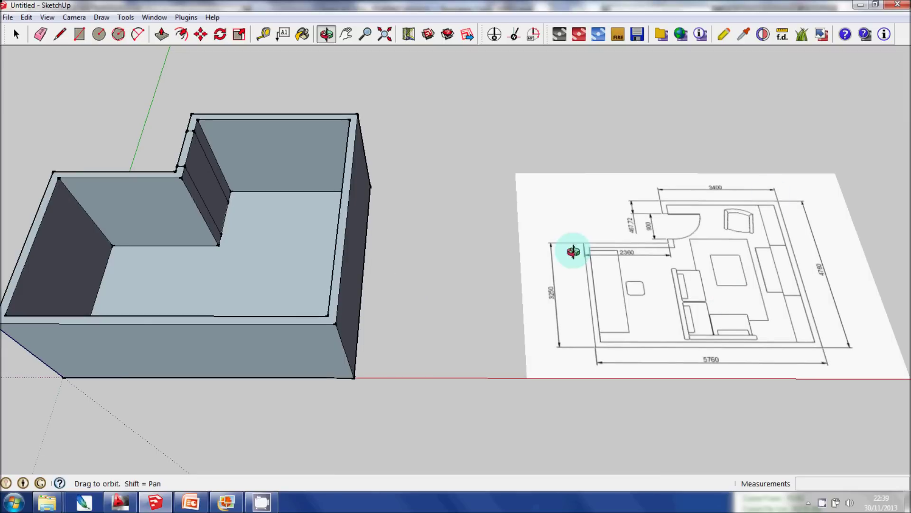